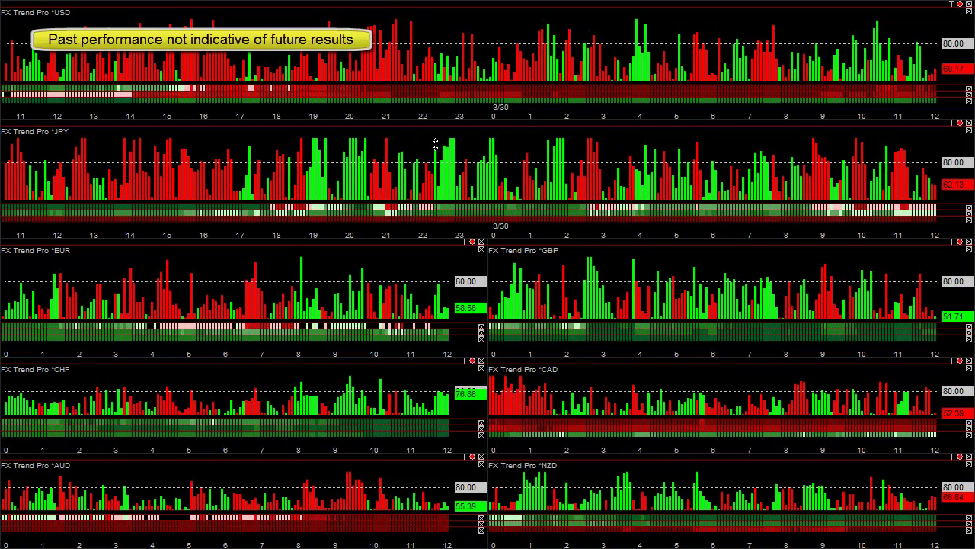
- Open the JPY chart's formatting settings and review the studies already on it
{"action": "right_click", "coordinate": [461, 162]}
{"action": "left_click", "coordinate": [503, 176]}
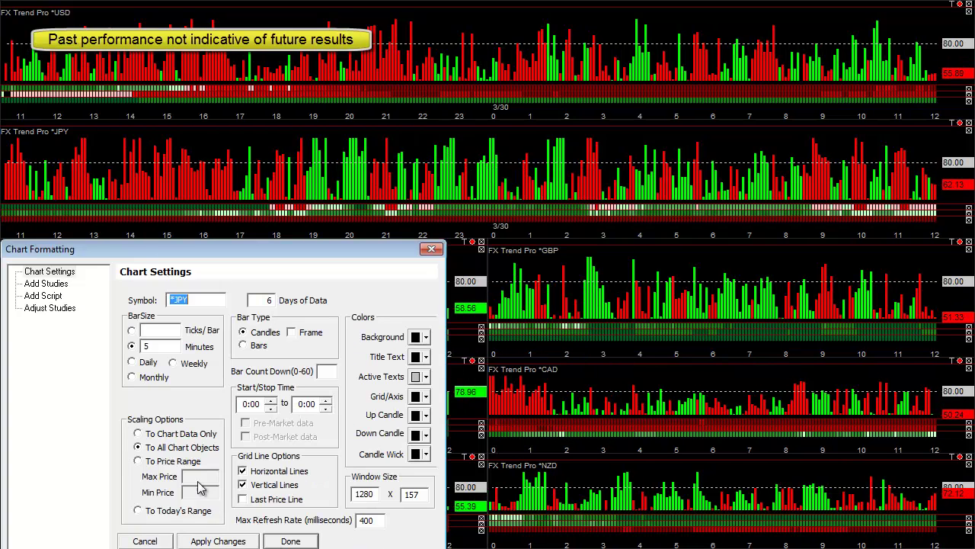
{"action": "left_click_drag", "start_coordinate": [229, 250], "coordinate": [331, 232]}
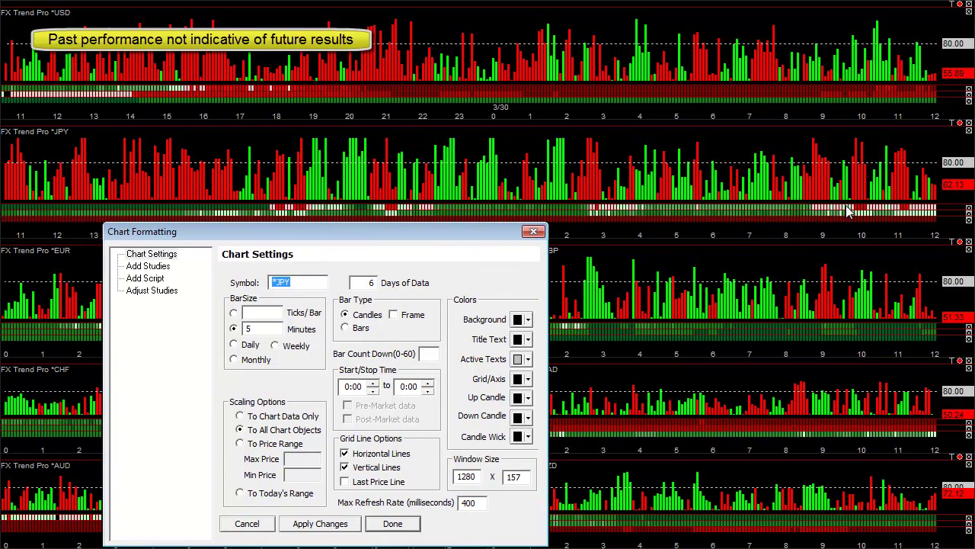
{"action": "left_click", "coordinate": [145, 278]}
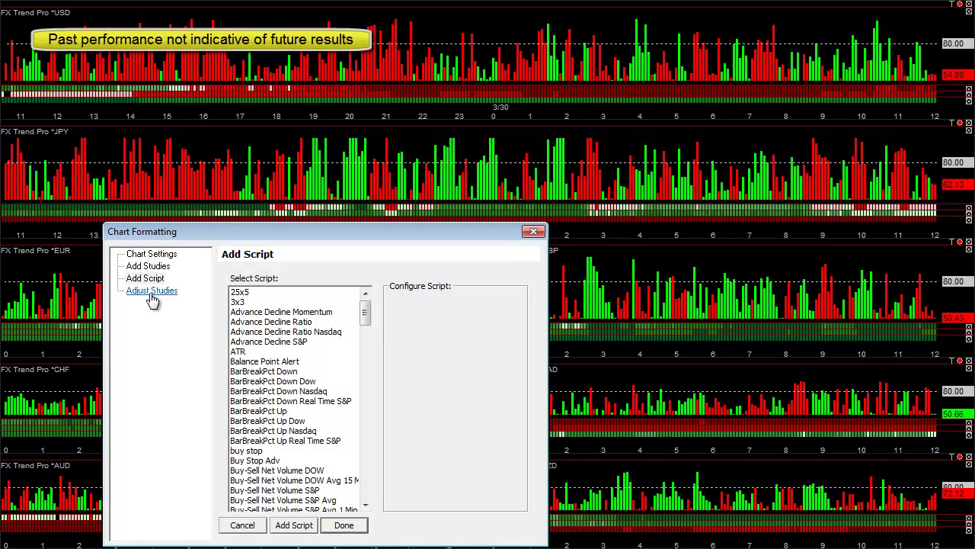
{"action": "left_click", "coordinate": [151, 293]}
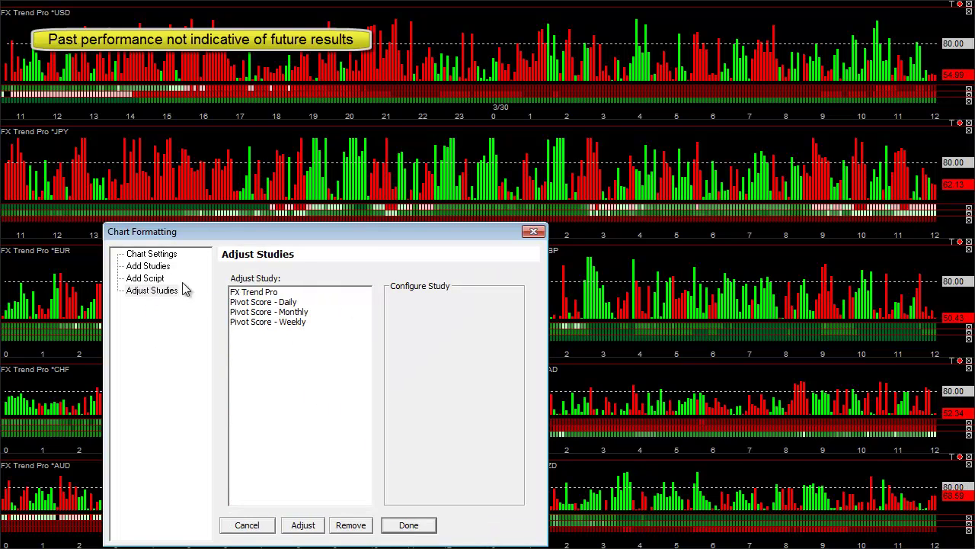
{"action": "left_click", "coordinate": [157, 280]}
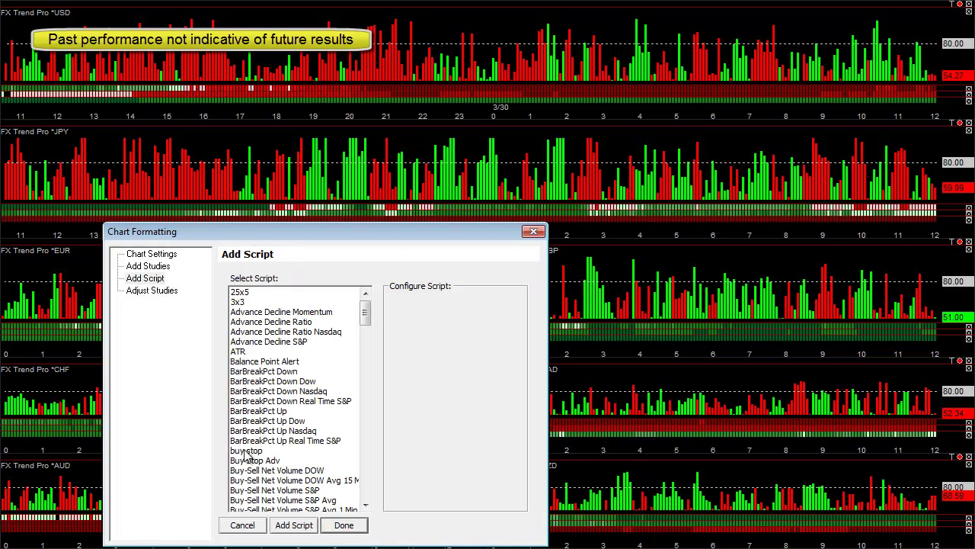
- Browse the script list and add the Daily Trend script to the JPY chart
{"action": "left_click", "coordinate": [277, 450]}
{"action": "left_click", "coordinate": [280, 431]}
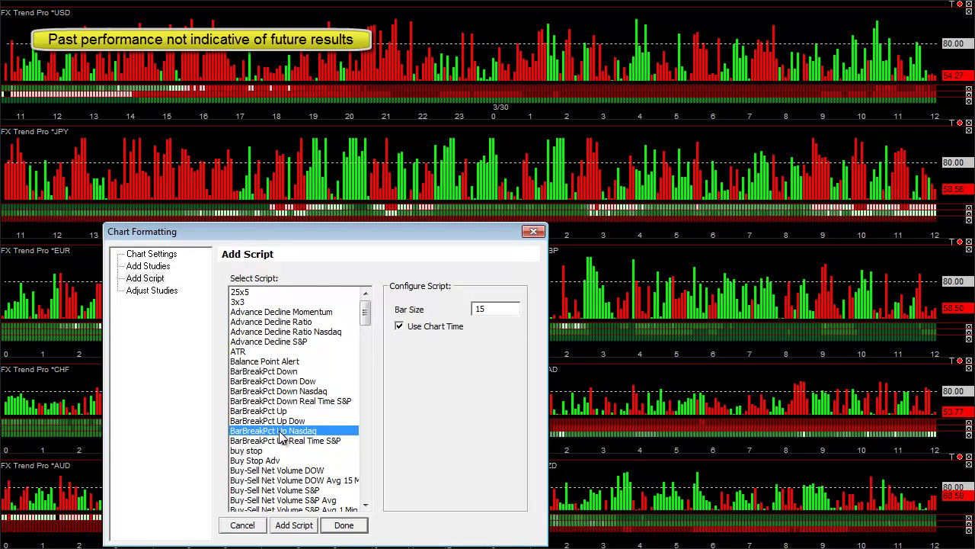
{"action": "key", "text": "d"}
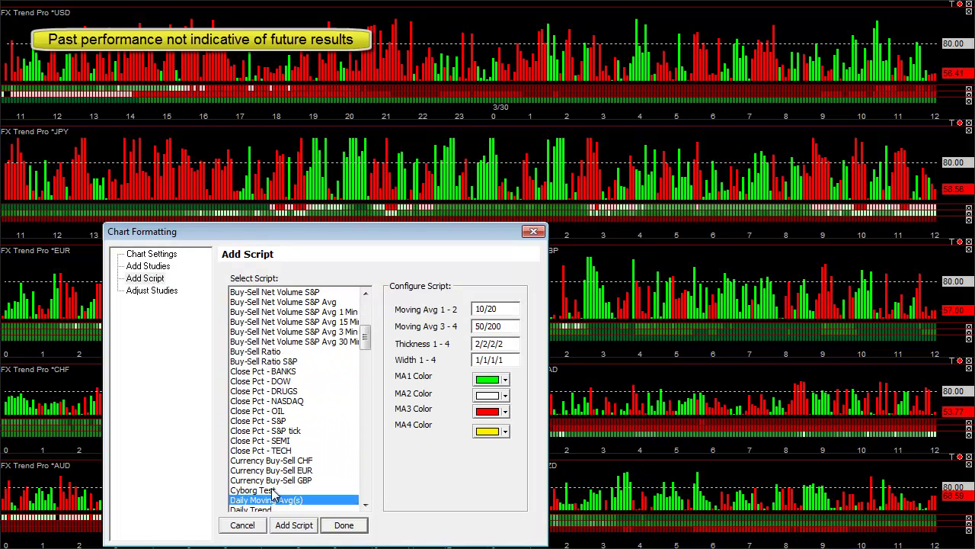
{"action": "left_click", "coordinate": [266, 509]}
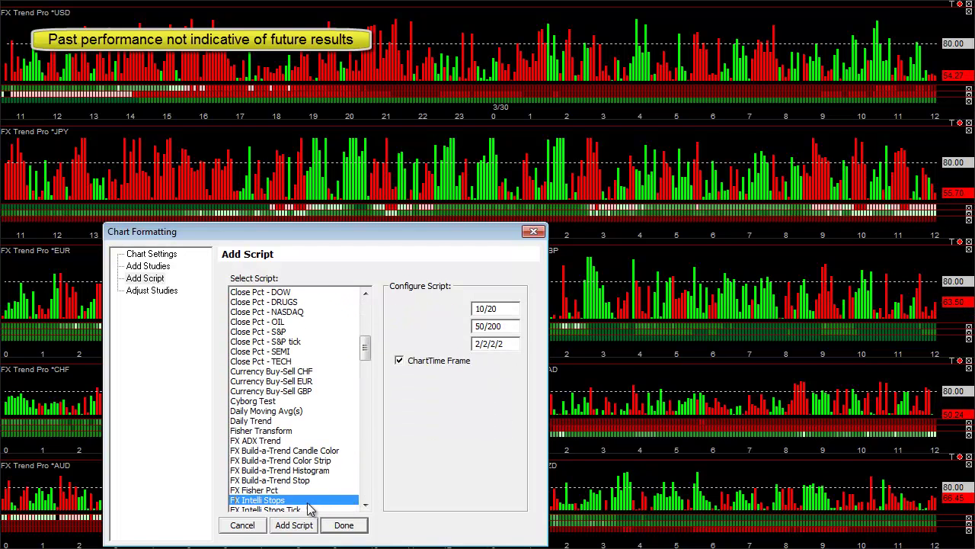
{"action": "left_click", "coordinate": [263, 420]}
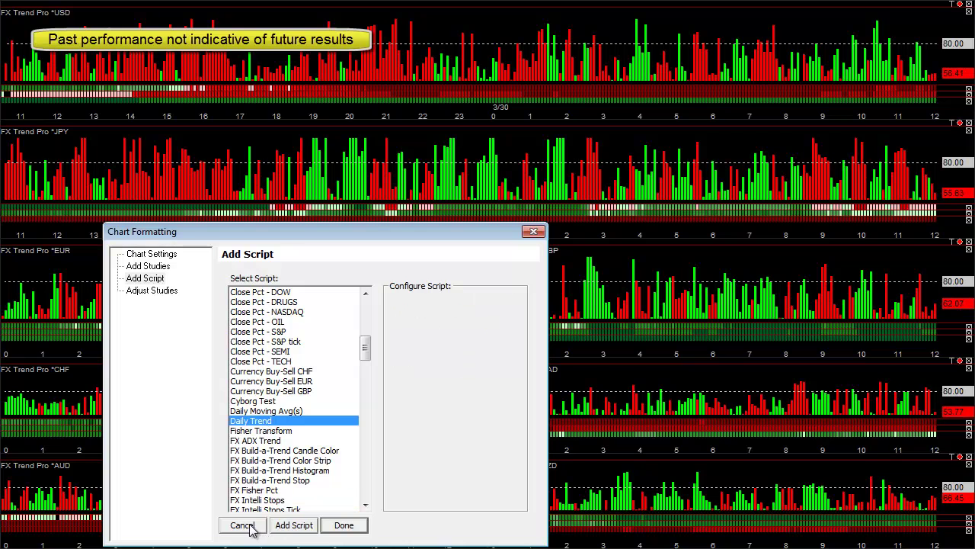
{"action": "left_click", "coordinate": [285, 525]}
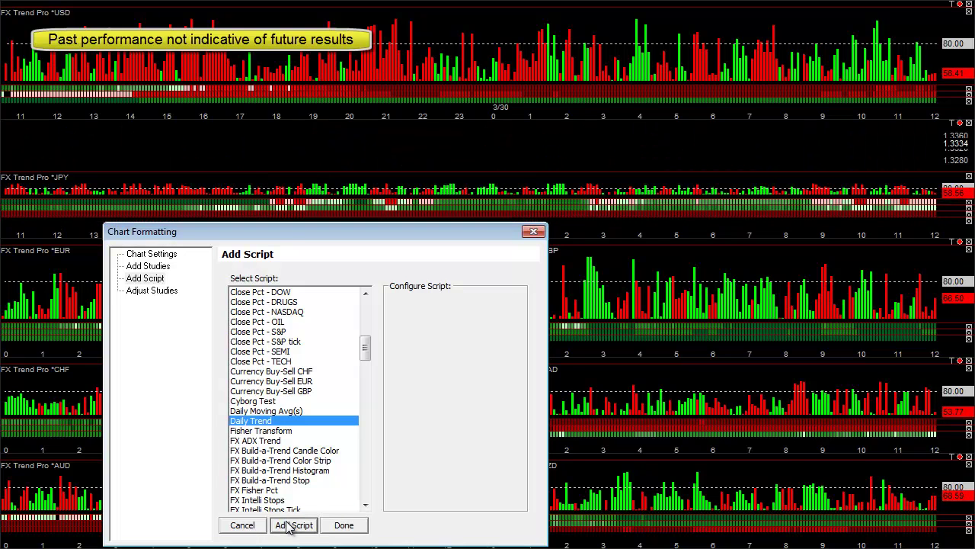
{"action": "left_click", "coordinate": [243, 526]}
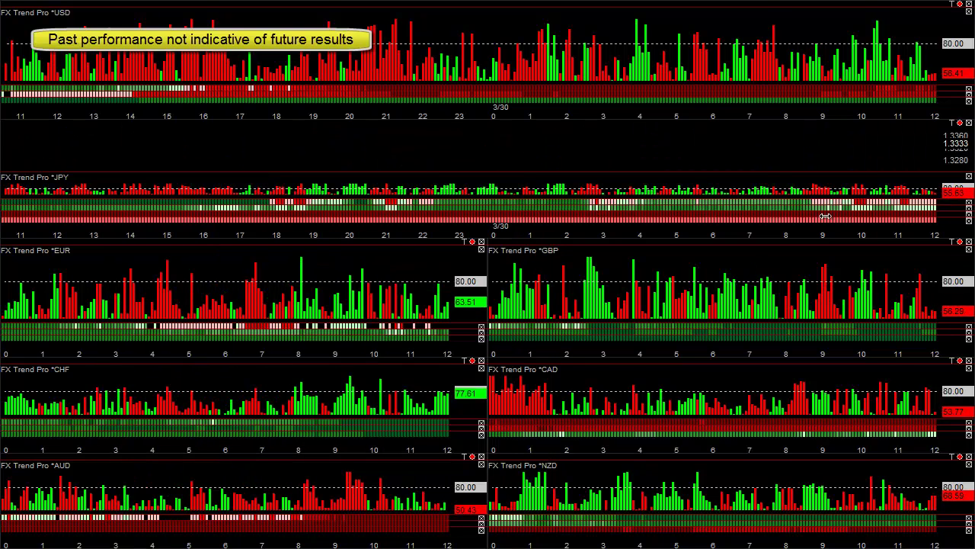
- Remove the Daily Trend study from the JPY chart under Adjust Studies
{"action": "left_click_drag", "start_coordinate": [823, 174], "coordinate": [831, 128]}
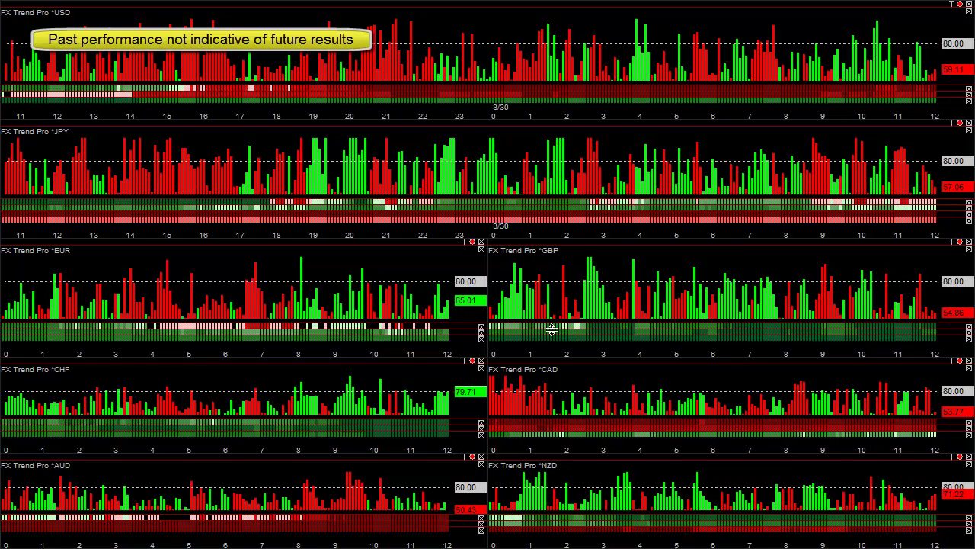
{"action": "right_click", "coordinate": [572, 176]}
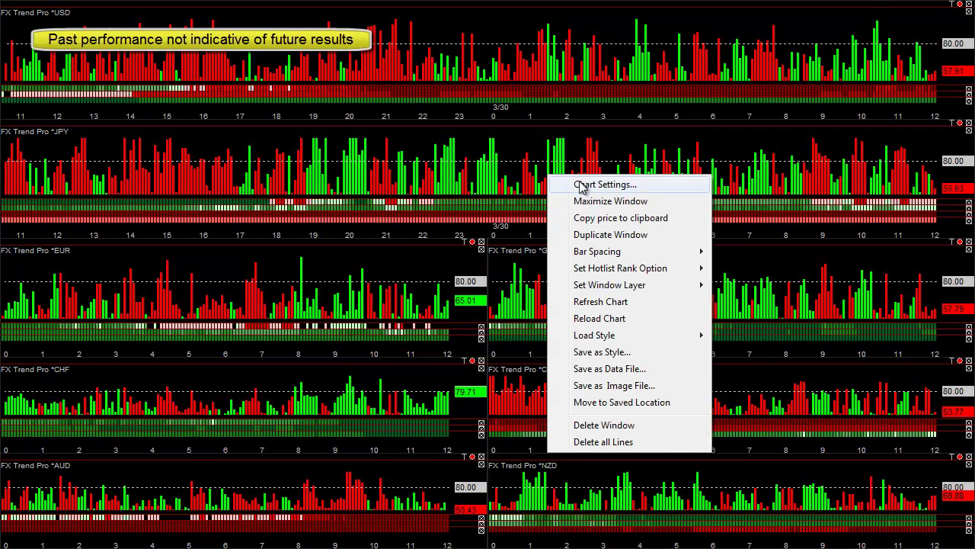
{"action": "left_click", "coordinate": [578, 184]}
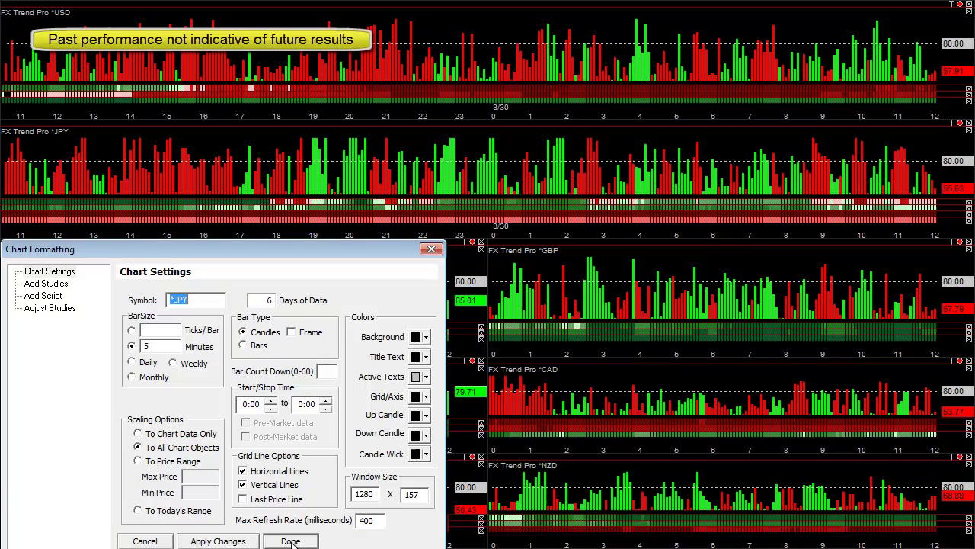
{"action": "left_click", "coordinate": [48, 311]}
{"action": "left_click", "coordinate": [176, 310]}
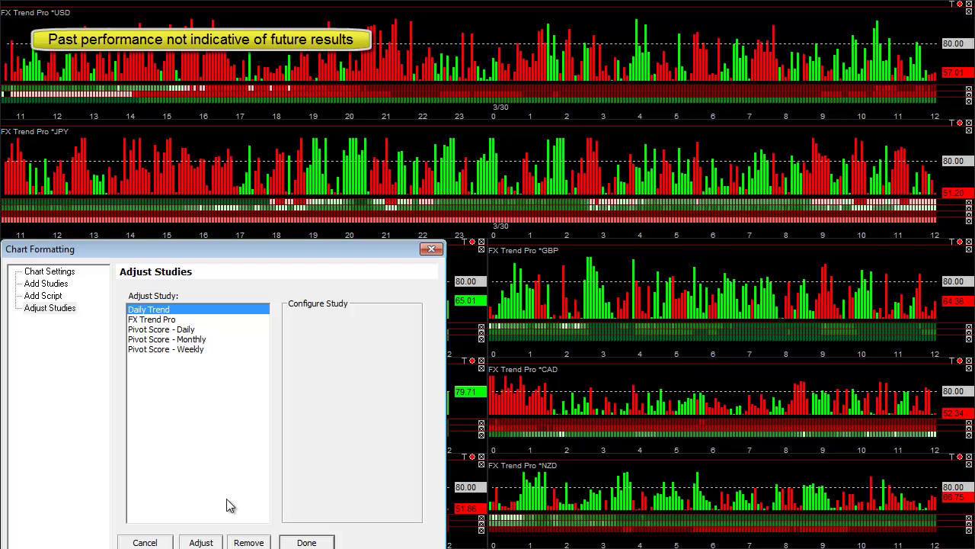
{"action": "left_click", "coordinate": [237, 543]}
{"action": "left_click", "coordinate": [156, 542]}
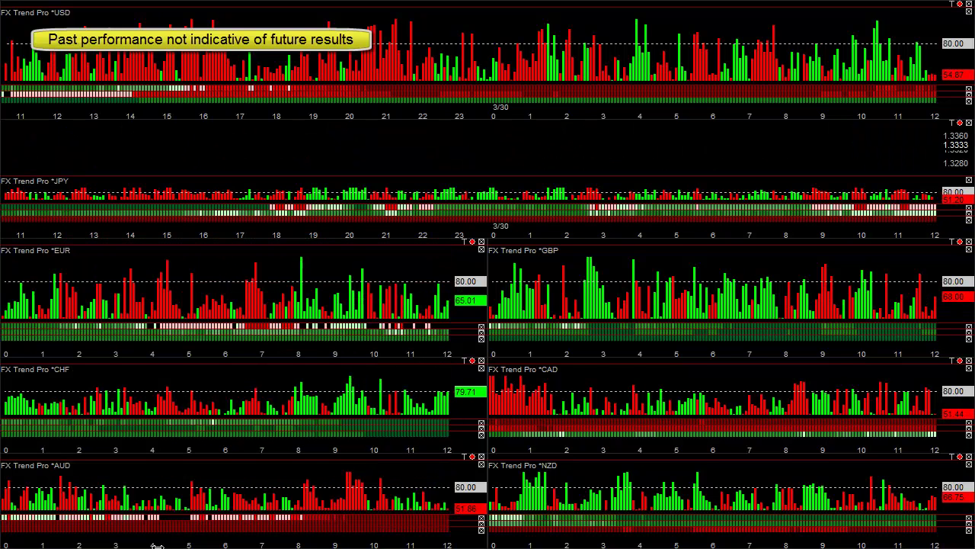
- Drag the divider above the JPY pane upward to restore its full height
{"action": "left_click_drag", "start_coordinate": [655, 176], "coordinate": [660, 122]}
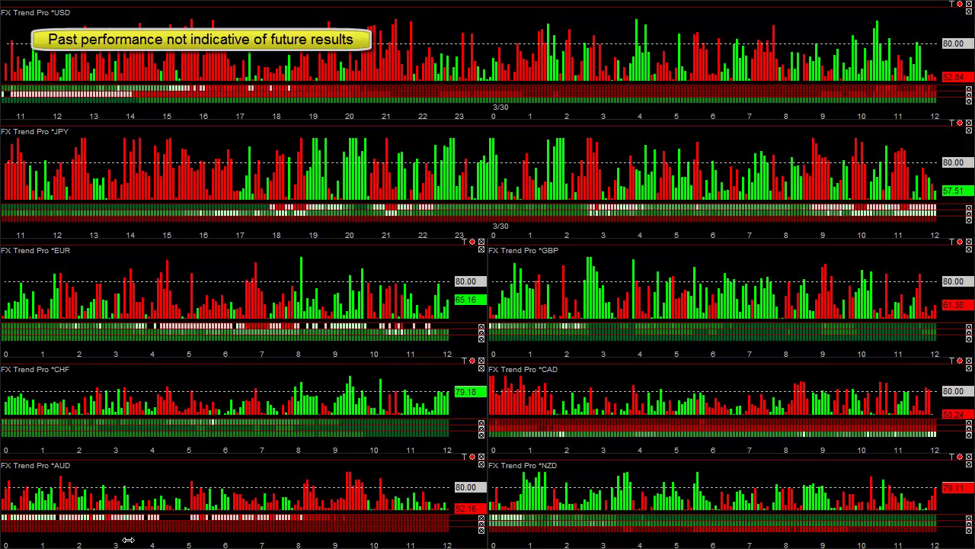
- Pan the AUD, CAD and GBP panes back to 3/29 bars, then pan CADJPY 5M earlier
{"action": "left_click_drag", "start_coordinate": [128, 539], "coordinate": [182, 541]}
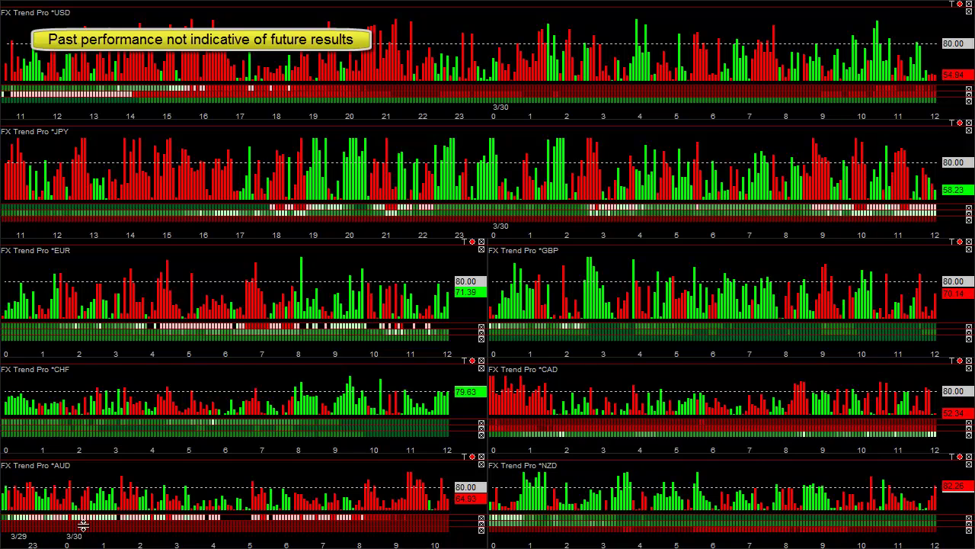
{"action": "left_click_drag", "start_coordinate": [517, 448], "coordinate": [596, 445]}
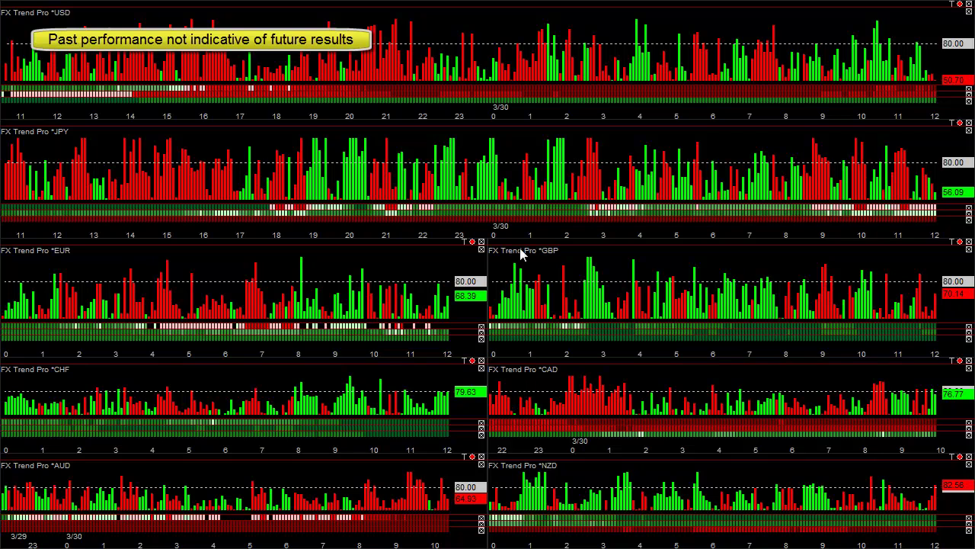
{"action": "left_click_drag", "start_coordinate": [524, 353], "coordinate": [589, 353]}
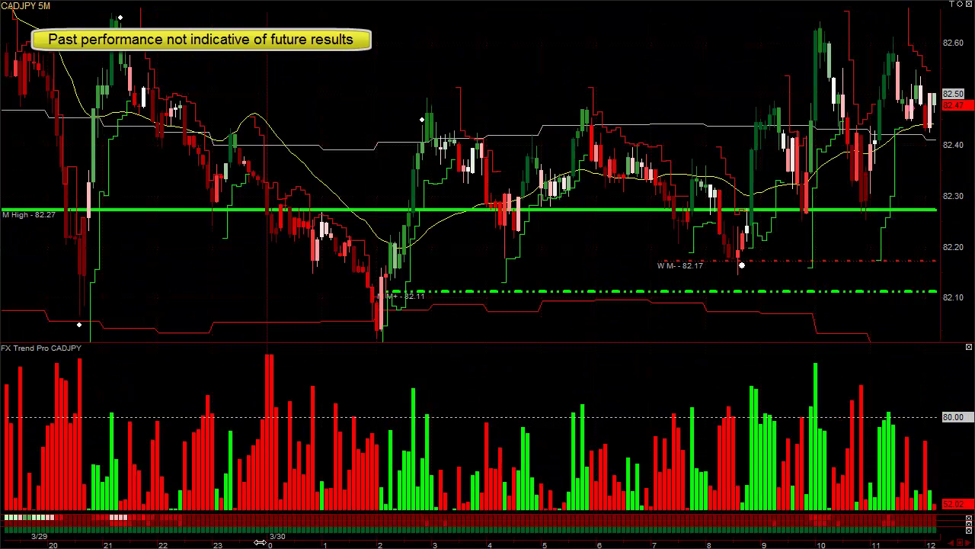
{"action": "left_click_drag", "start_coordinate": [259, 542], "coordinate": [333, 540]}
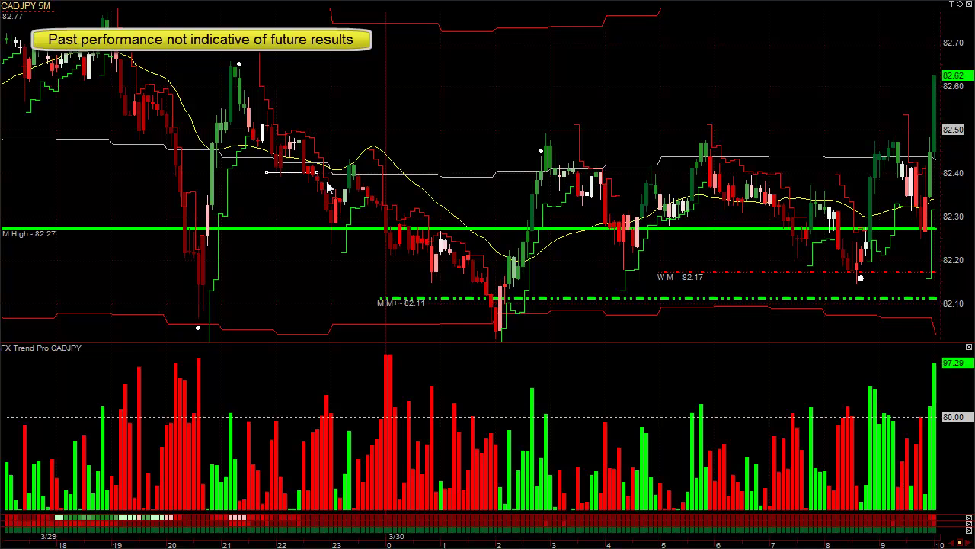
- Show CADJPY back to 3/29 18:00 and mark about 82.40 with a short horizontal line
{"action": "mouse_move", "coordinate": [321, 174]}
- Inspect the 3/29 23:30 CADJPY candle and the level near 82.44 with the crosshair
{"action": "left_click", "coordinate": [427, 186]}
{"action": "left_click_drag", "start_coordinate": [427, 186], "coordinate": [359, 179]}
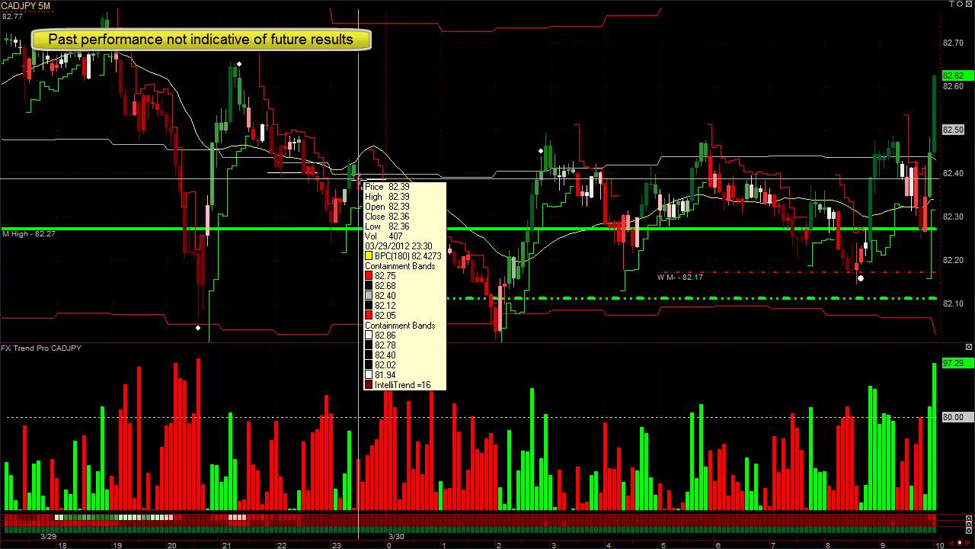
{"action": "mouse_move", "coordinate": [359, 179]}
{"action": "left_mouse_down"}
{"action": "mouse_move", "coordinate": [359, 159]}
{"action": "mouse_move", "coordinate": [360, 168]}
{"action": "left_mouse_up"}
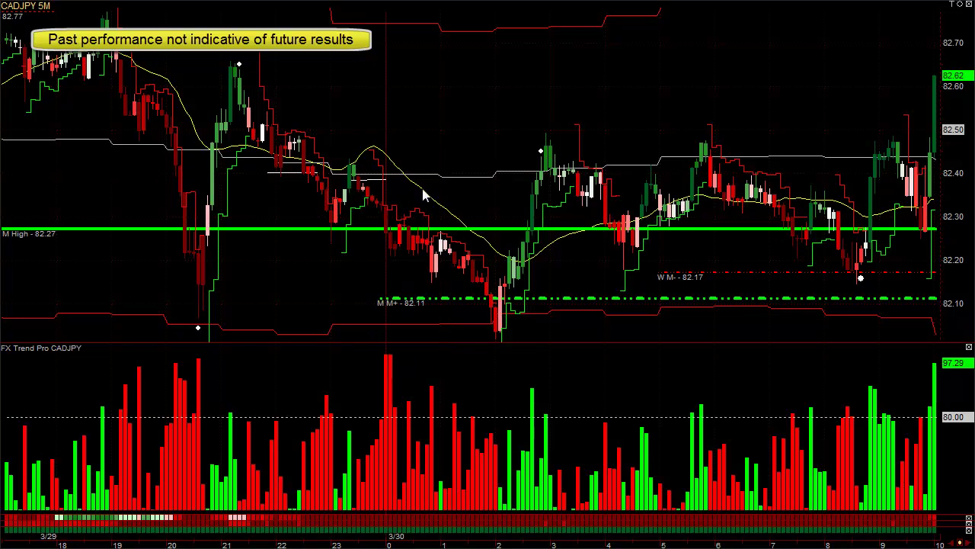
- Draw a Fibonacci retracement down from the swing high, check nearby candles, and start a new chart
{"action": "left_click_drag", "start_coordinate": [232, 67], "coordinate": [336, 246]}
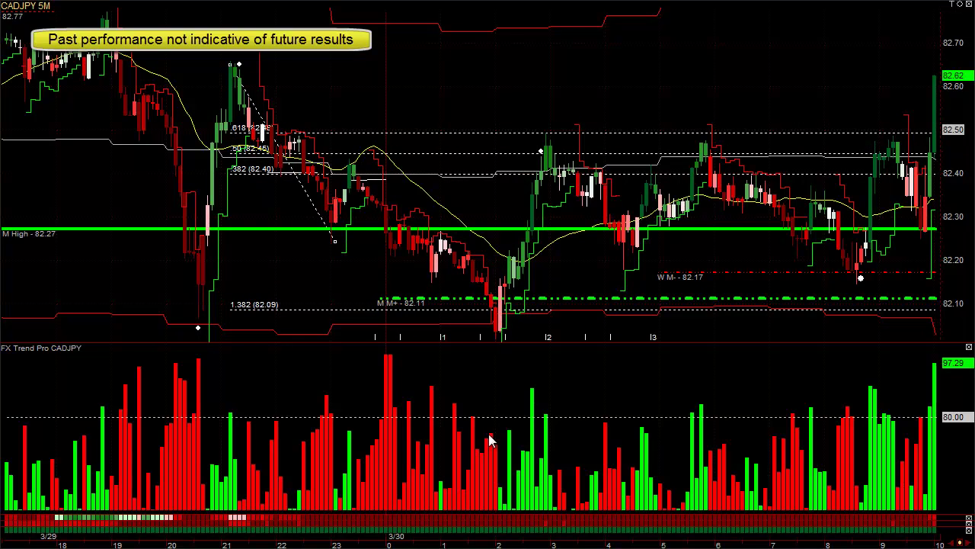
{"action": "middle_click", "coordinate": [505, 320]}
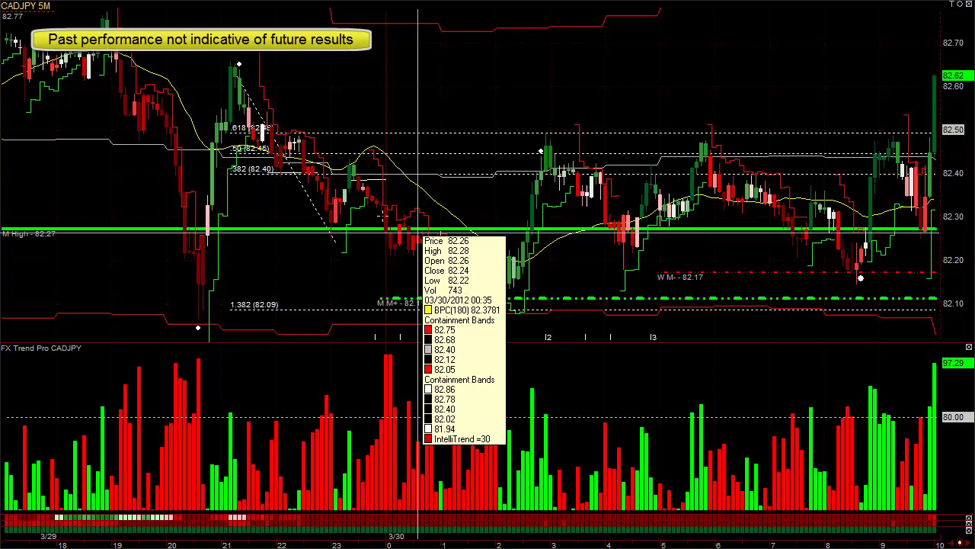
{"action": "middle_click", "coordinate": [364, 186]}
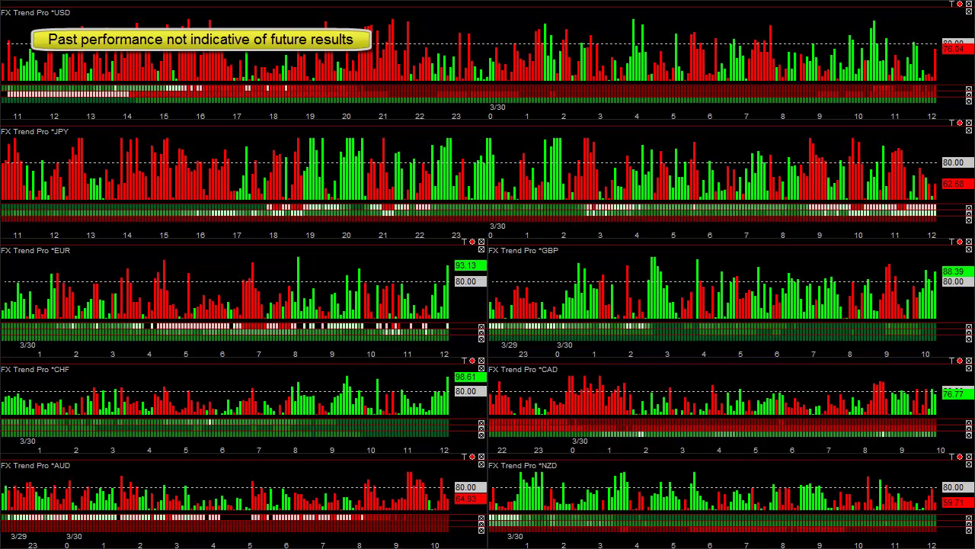
{"action": "key", "text": "ctrl+n"}
- Create a GBPCAD 5-minute chart on window layer 20 and enlarge it to about 798 × 307
{"action": "left_click_drag", "start_coordinate": [127, 31], "coordinate": [297, 67]}
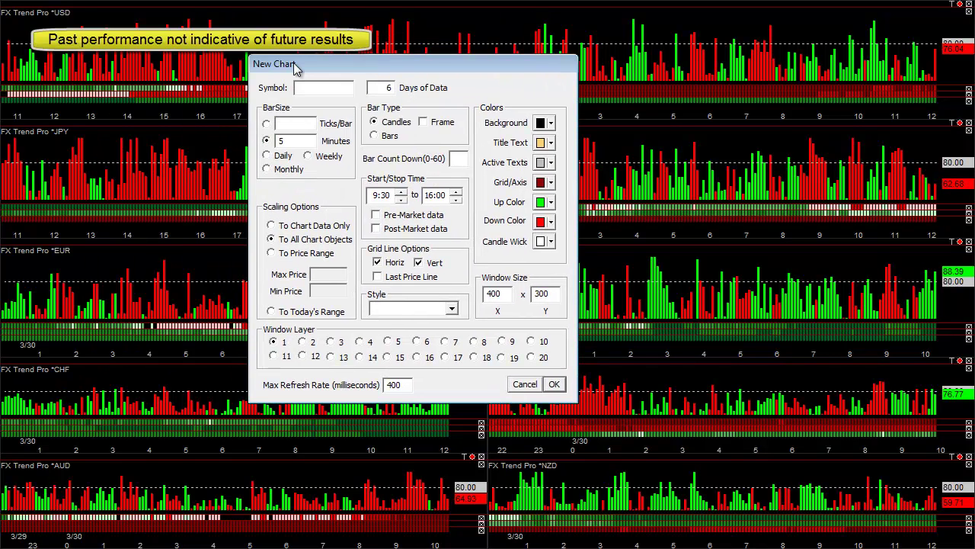
{"action": "type", "text": "gbpcad"}
{"action": "left_click", "coordinate": [531, 357]}
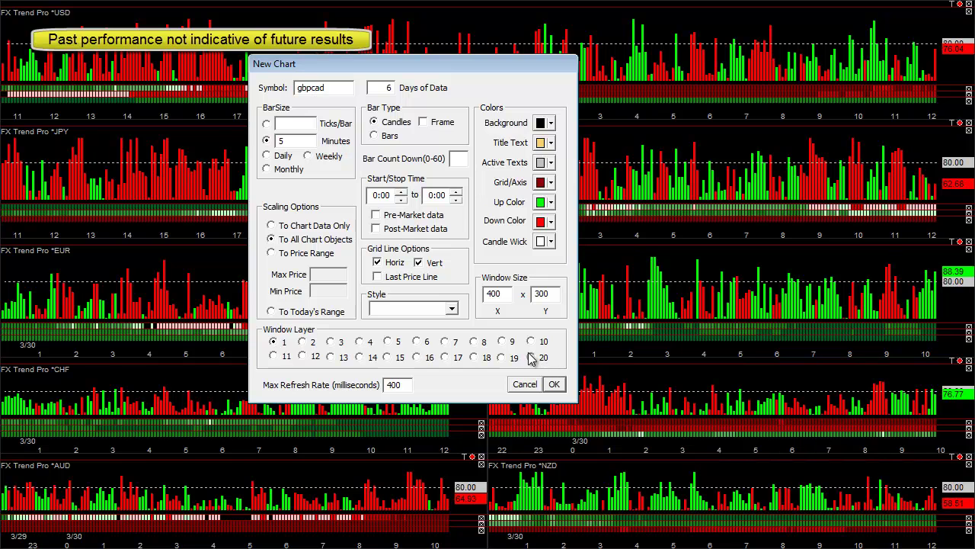
{"action": "left_click", "coordinate": [554, 383]}
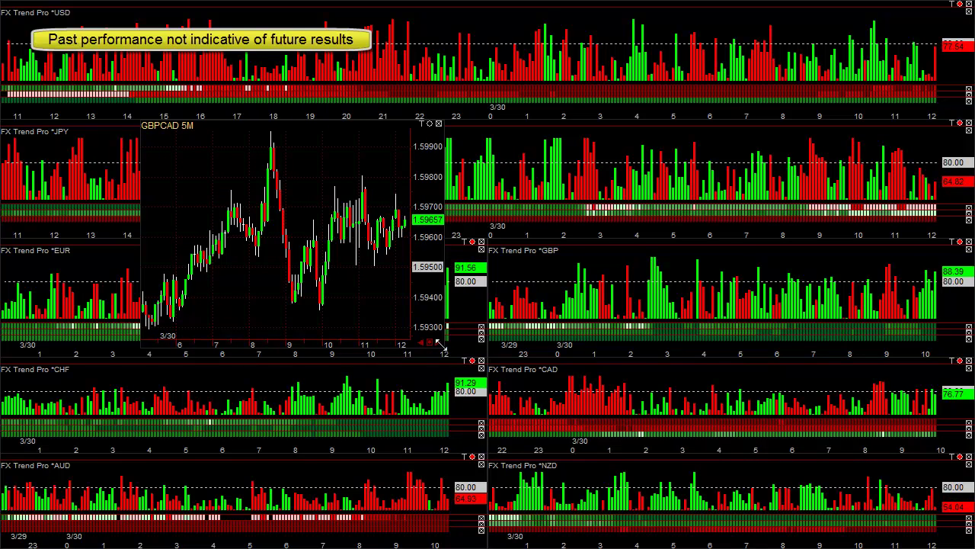
{"action": "left_click_drag", "start_coordinate": [441, 346], "coordinate": [746, 349]}
- Add the Pivot Score - Daily script to the GBPCAD chart through Chart Settings
{"action": "right_click", "coordinate": [466, 284]}
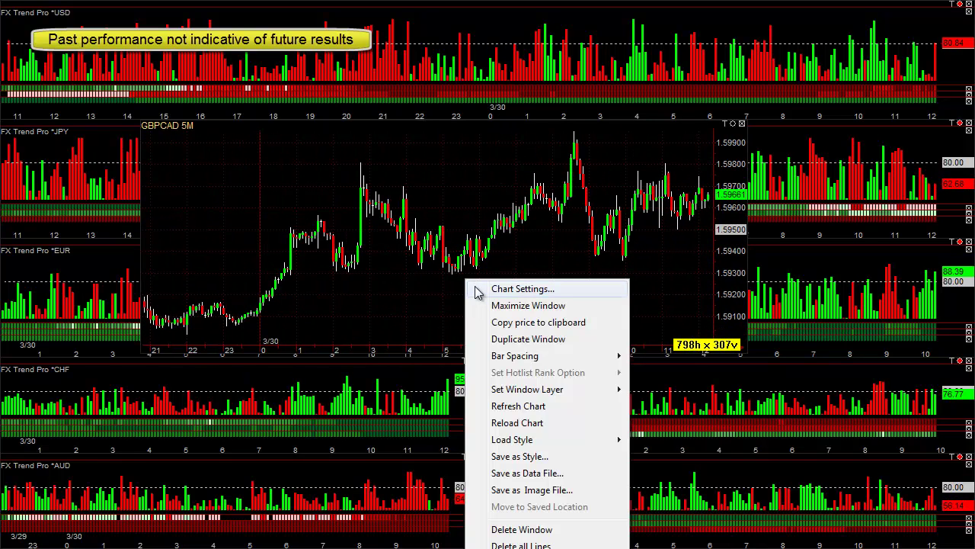
{"action": "left_click", "coordinate": [476, 287]}
{"action": "left_click", "coordinate": [180, 411]}
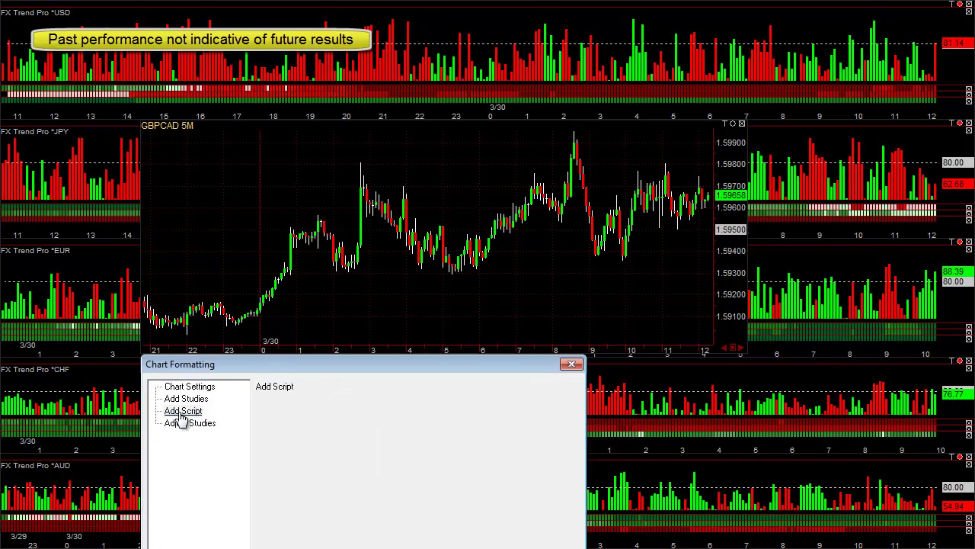
{"action": "left_click_drag", "start_coordinate": [429, 373], "coordinate": [552, 158]}
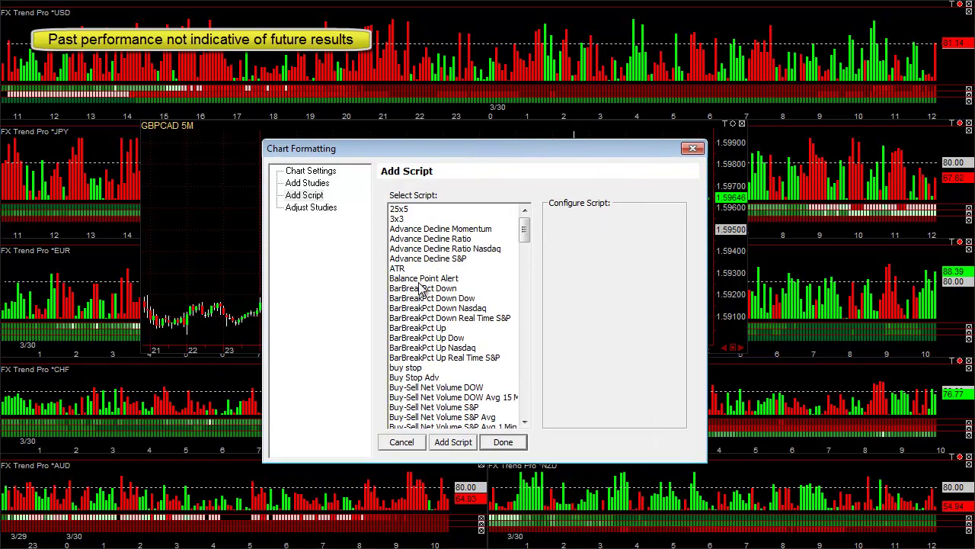
{"action": "left_click", "coordinate": [419, 279]}
{"action": "key", "text": "p"}
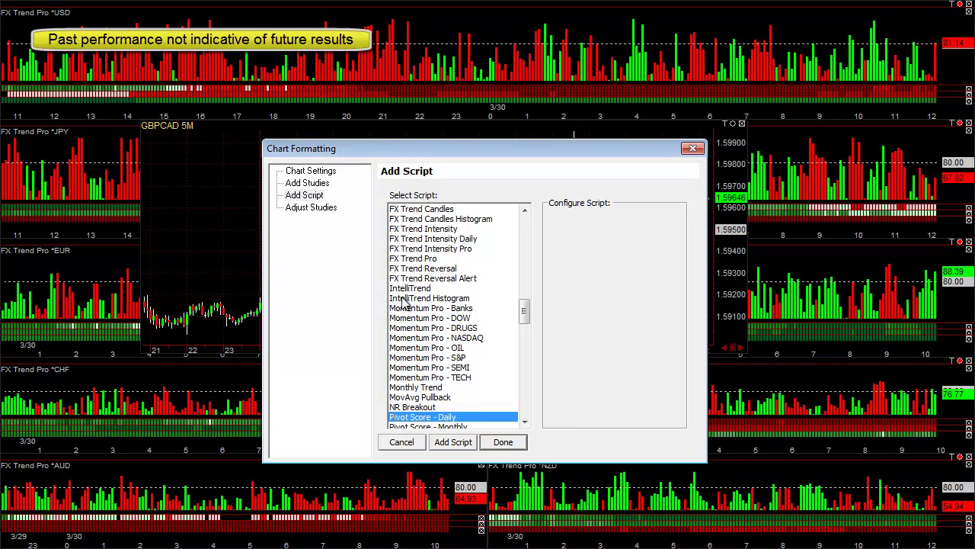
{"action": "key", "text": "Down"}
{"action": "key", "text": "Up"}
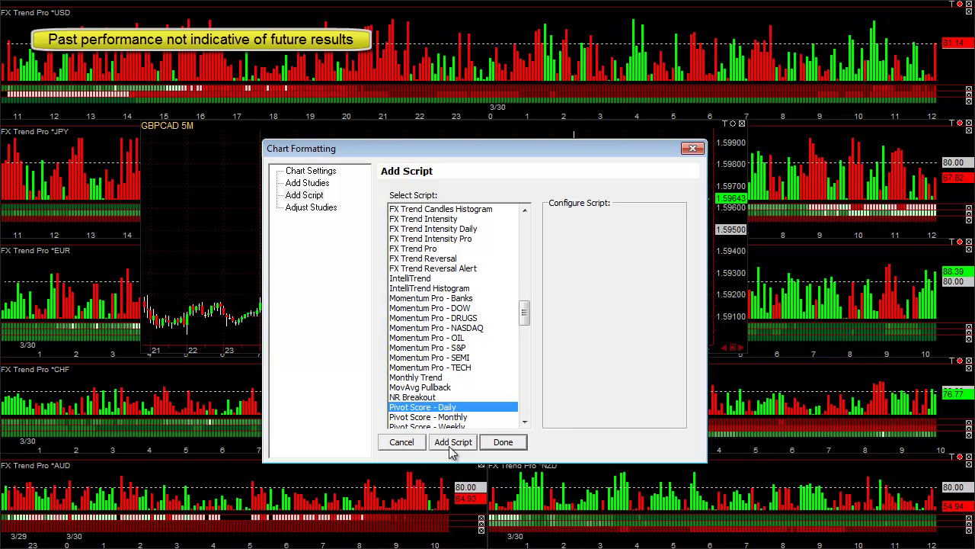
{"action": "left_click", "coordinate": [455, 426]}
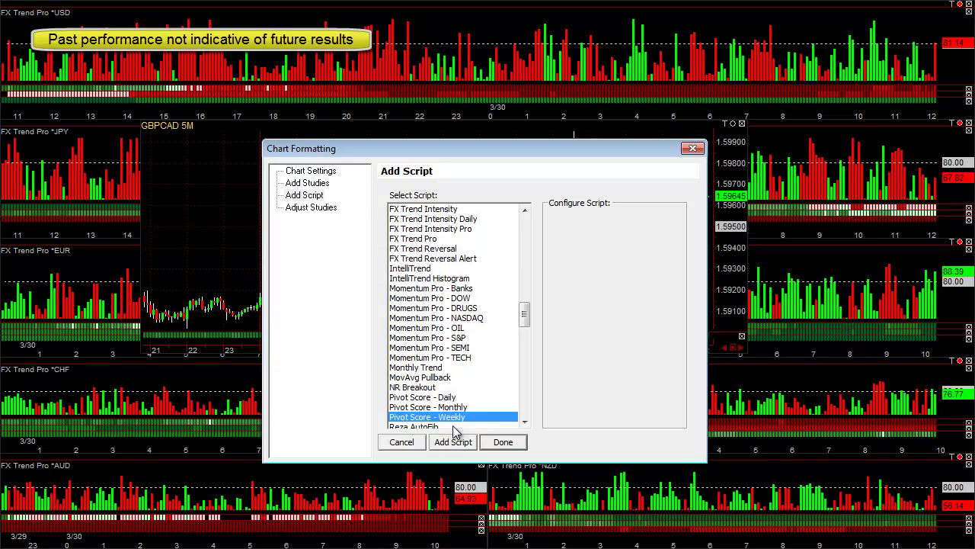
{"action": "left_click", "coordinate": [457, 406]}
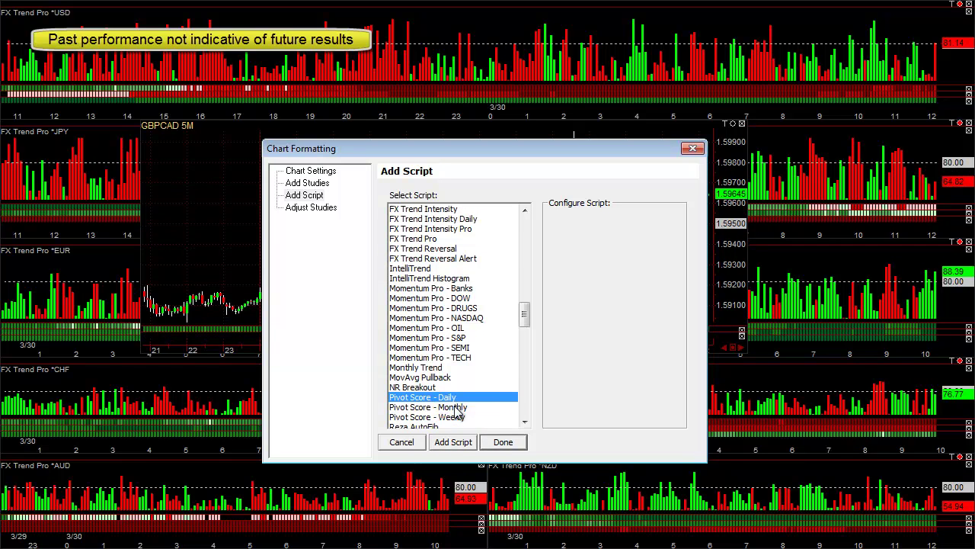
{"action": "left_click", "coordinate": [453, 442]}
{"action": "left_click", "coordinate": [417, 446]}
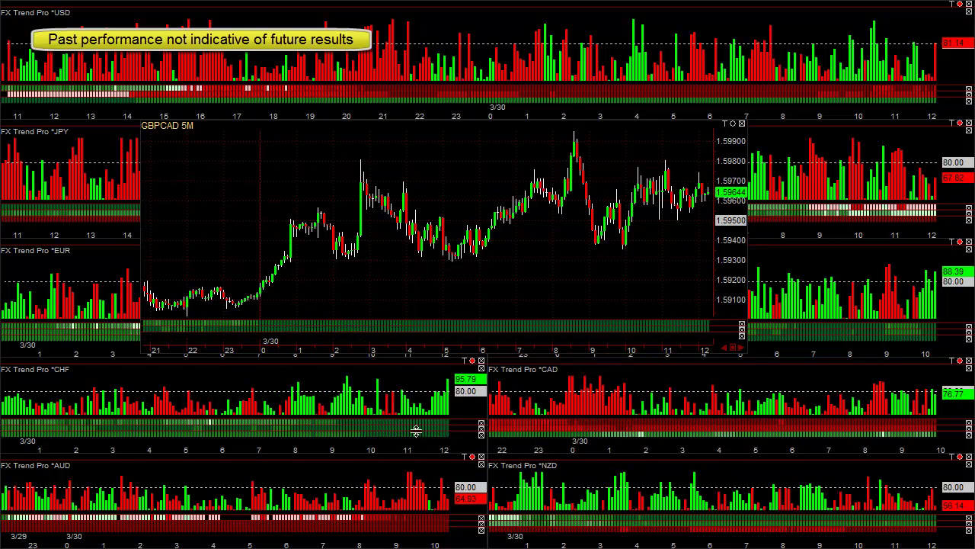
- Jump GBPCAD to its latest bars and draw horizontal levels across the early range and near 1.5950
{"action": "scroll", "coordinate": [338, 348], "scroll_direction": "up", "scroll_amount": 8}
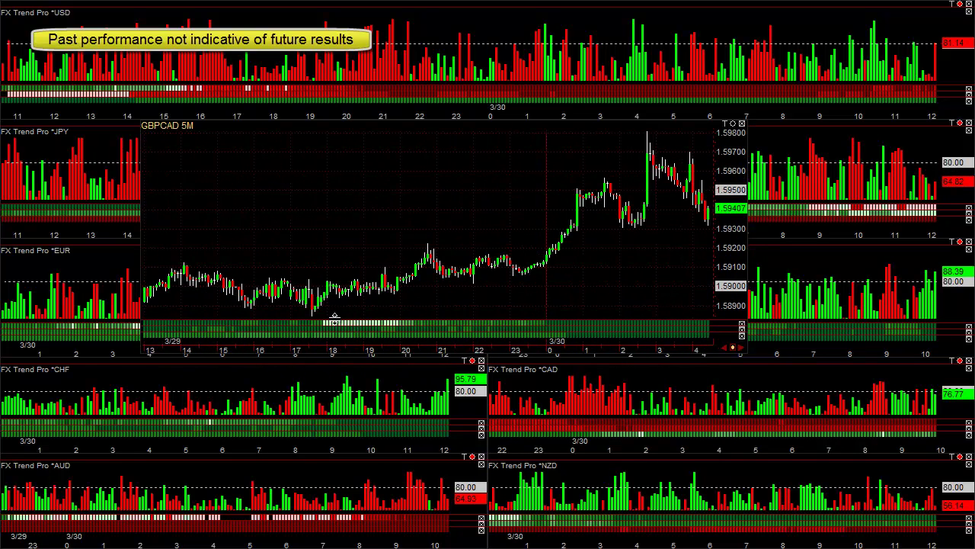
{"action": "left_click", "coordinate": [732, 347]}
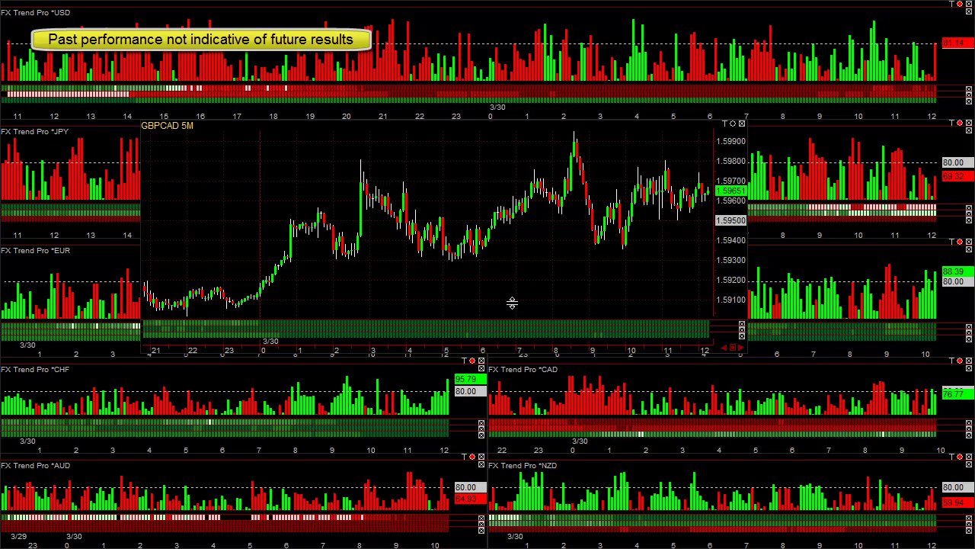
{"action": "left_click", "coordinate": [415, 298]}
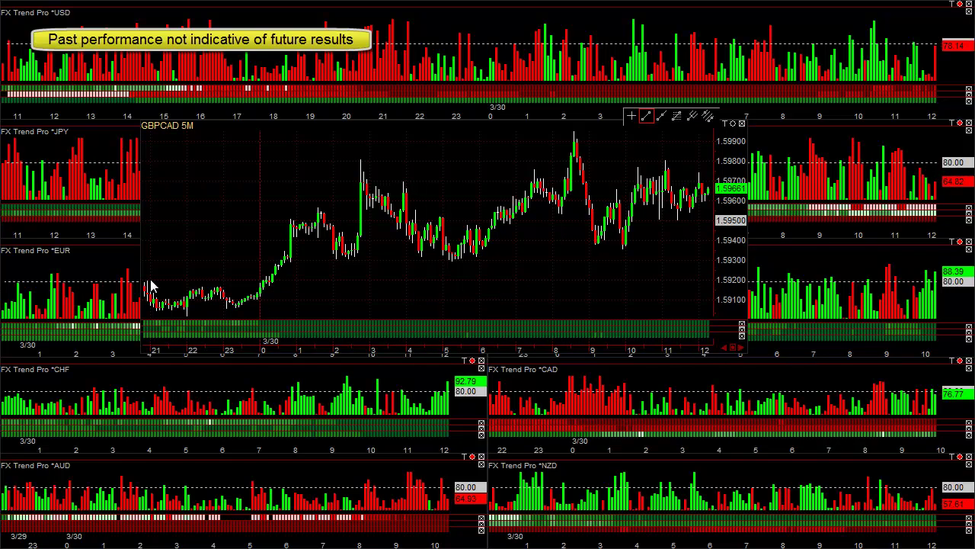
{"action": "left_click_drag", "start_coordinate": [150, 280], "coordinate": [274, 281]}
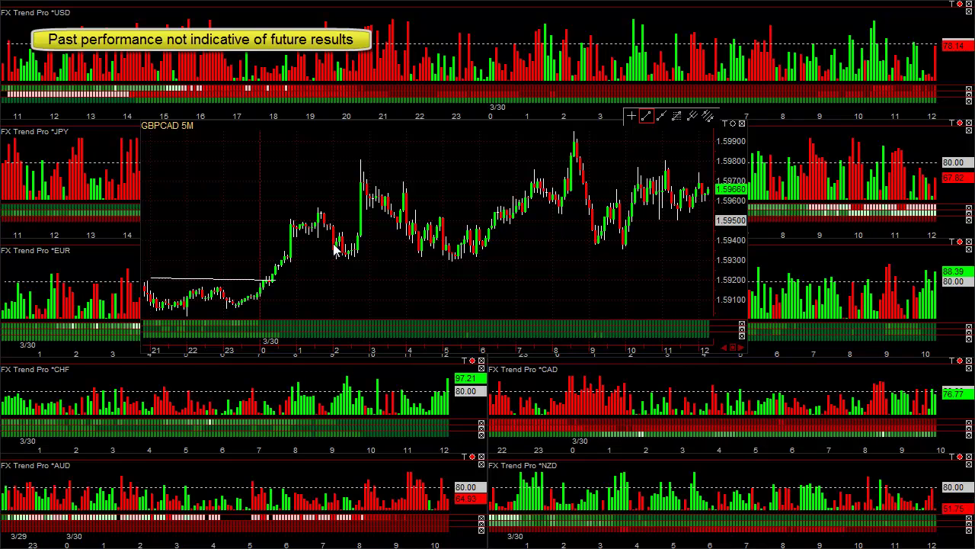
{"action": "left_click_drag", "start_coordinate": [333, 230], "coordinate": [373, 230]}
- Drag a Fibonacci from swing low to spike high (.382 1.59536, .50 1.59445, .618 1.59353)
{"action": "left_click_drag", "start_coordinate": [236, 308], "coordinate": [317, 206]}
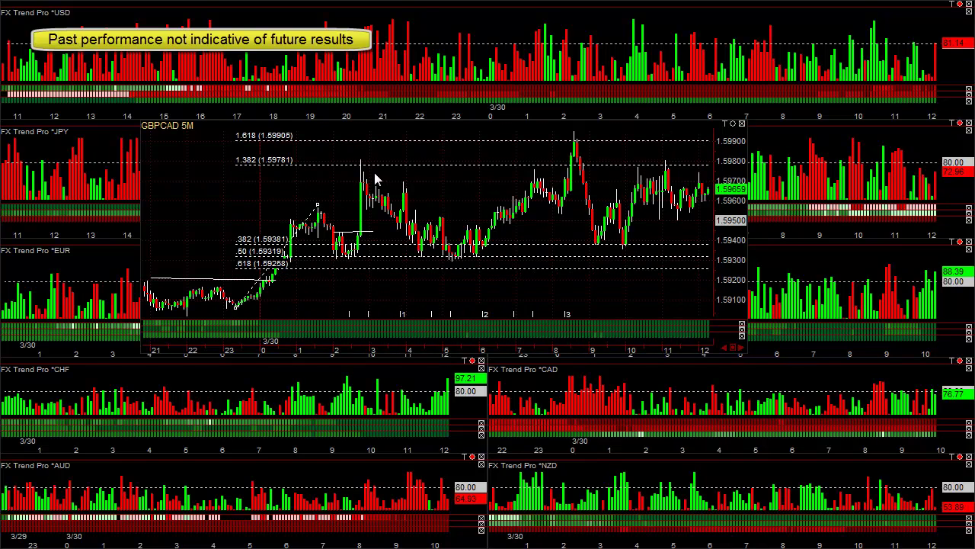
{"action": "middle_click", "coordinate": [385, 209]}
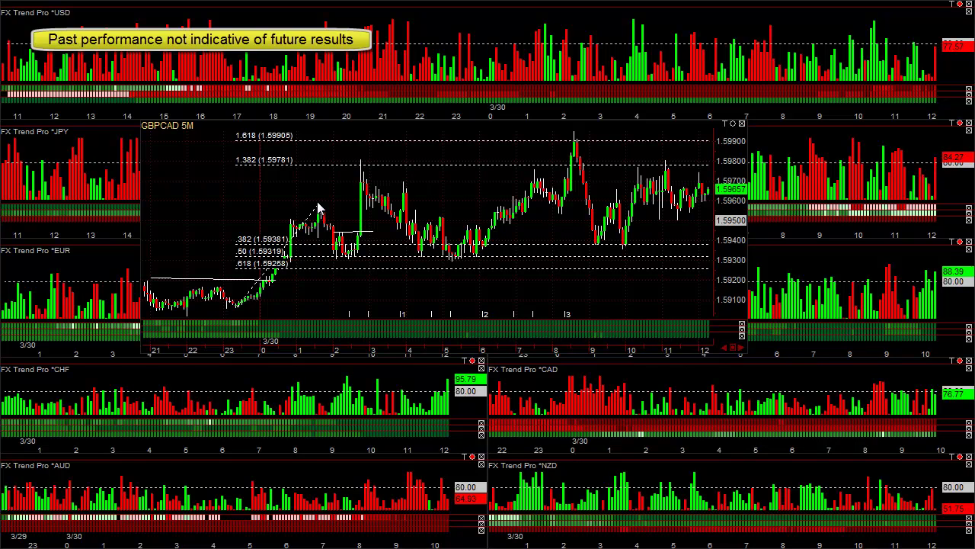
{"action": "left_click_drag", "start_coordinate": [318, 206], "coordinate": [361, 158]}
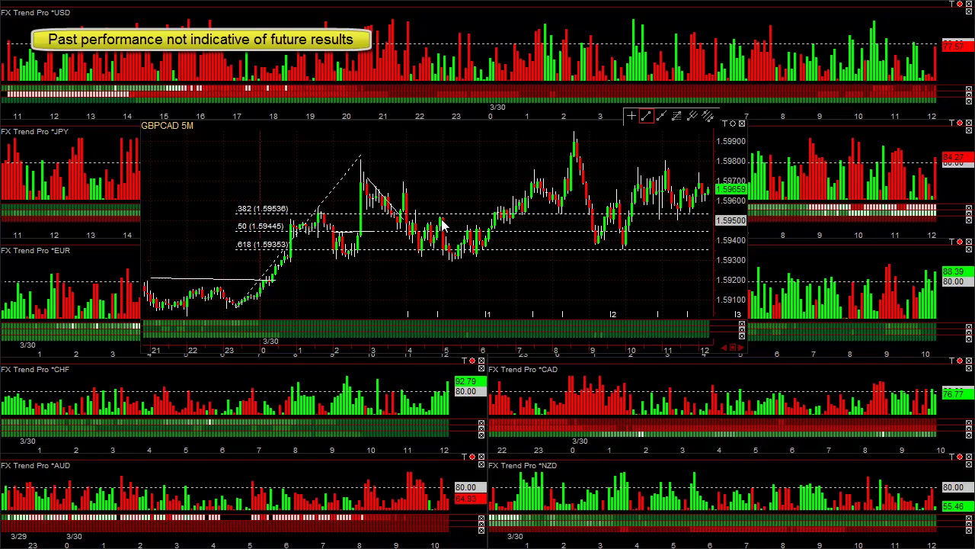
- Draw a mid-session horizontal level and a falling trend line, then delete the old Fibonacci
{"action": "left_click_drag", "start_coordinate": [450, 224], "coordinate": [535, 221]}
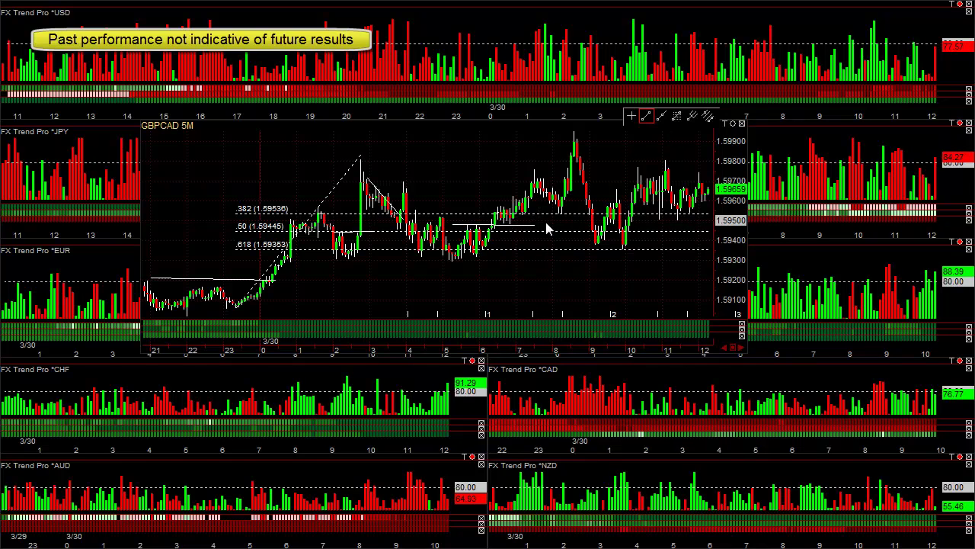
{"action": "left_click_drag", "start_coordinate": [521, 160], "coordinate": [577, 205]}
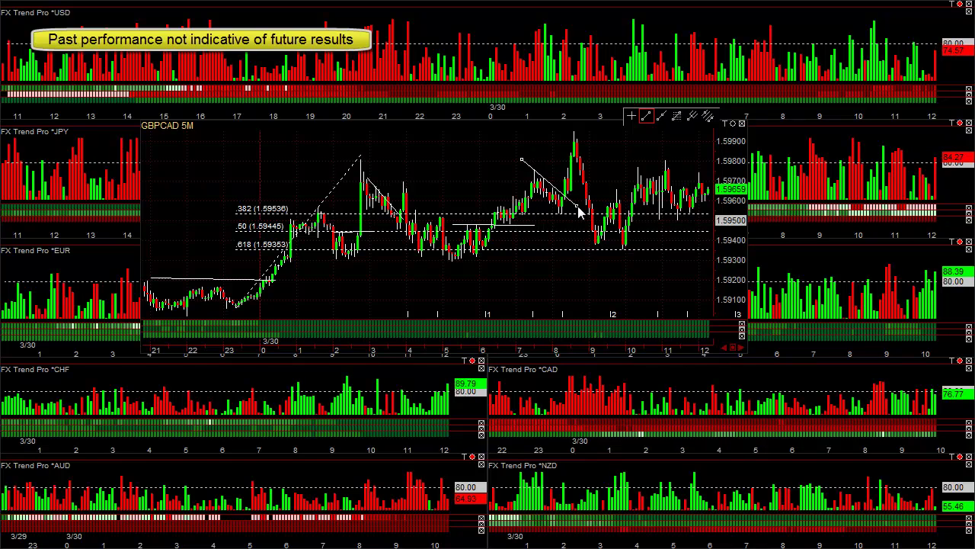
{"action": "right_click", "coordinate": [346, 175]}
{"action": "left_click", "coordinate": [357, 178]}
- Draw a new Fibonacci to the latest high (.382 1.59577, .50 1.59524, .618 1.59470)
{"action": "mouse_move", "coordinate": [455, 261]}
{"action": "left_mouse_down"}
{"action": "mouse_move", "coordinate": [526, 199]}
{"action": "mouse_move", "coordinate": [537, 174]}
{"action": "left_mouse_up"}
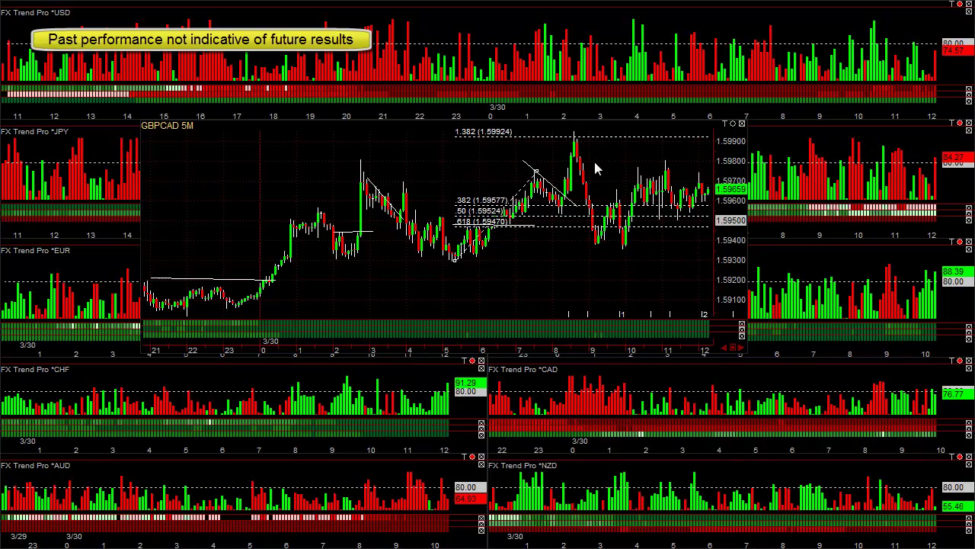
{"action": "middle_click", "coordinate": [571, 191]}
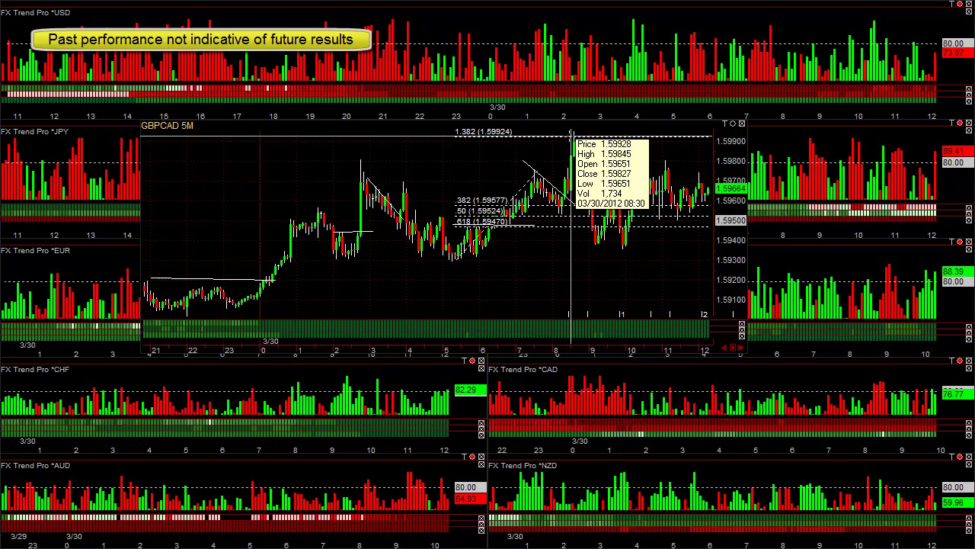
{"action": "middle_click", "coordinate": [572, 139]}
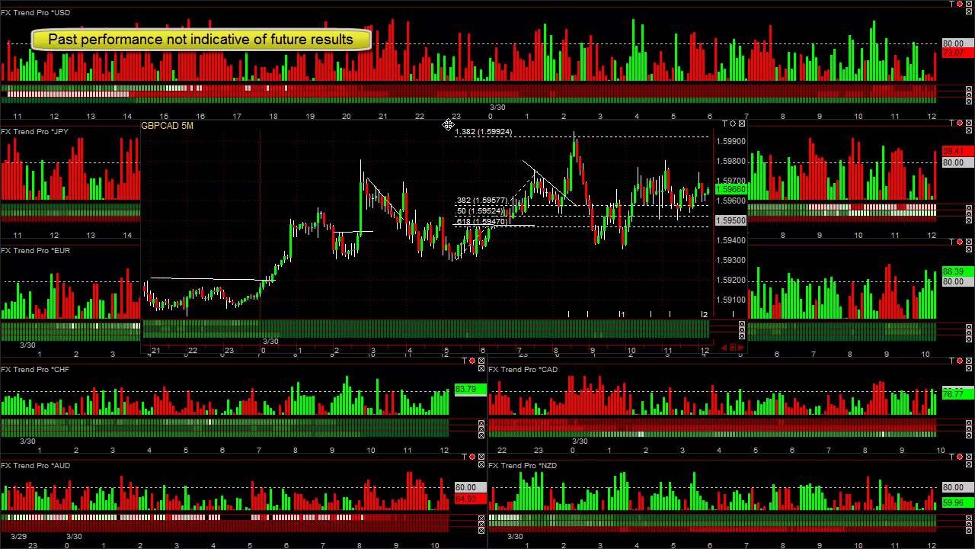
- Clear GBPCAD away and mark NZDUSD 5M with a falling trend line and Fibonacci (.382 0.8186, 1.382 0.8210, 1.618 0.8218)
{"action": "left_click_drag", "start_coordinate": [448, 124], "coordinate": [974, 74]}
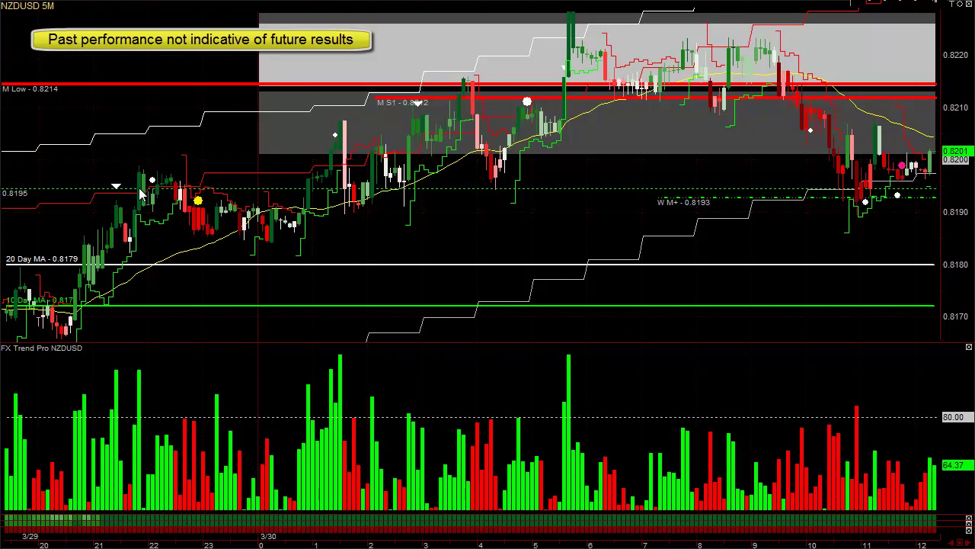
{"action": "mouse_move", "coordinate": [129, 166]}
{"action": "left_mouse_down"}
{"action": "mouse_move", "coordinate": [269, 229]}
{"action": "mouse_move", "coordinate": [340, 221]}
{"action": "left_mouse_up"}
{"action": "left_click_drag", "start_coordinate": [53, 345], "coordinate": [319, 145]}
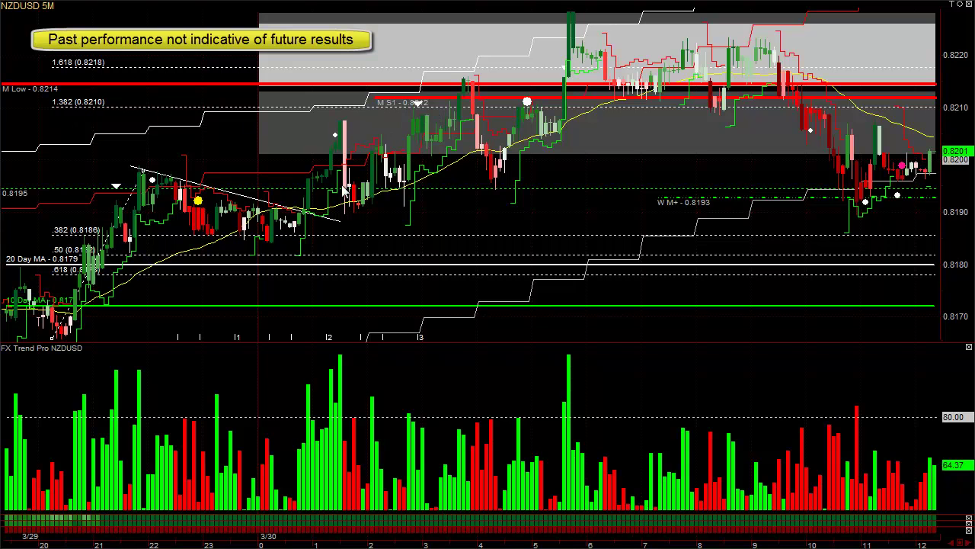
{"action": "mouse_move", "coordinate": [323, 204]}
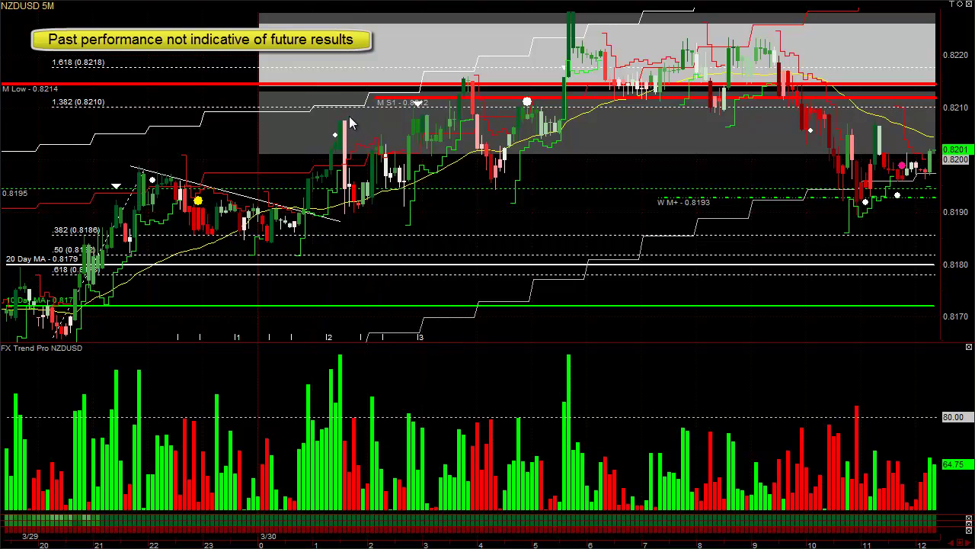
{"action": "mouse_move", "coordinate": [340, 118]}
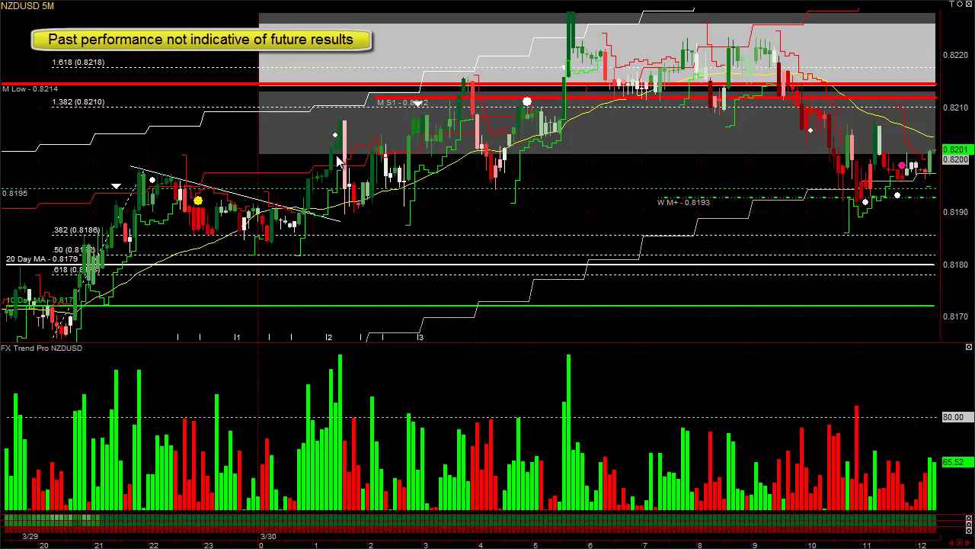